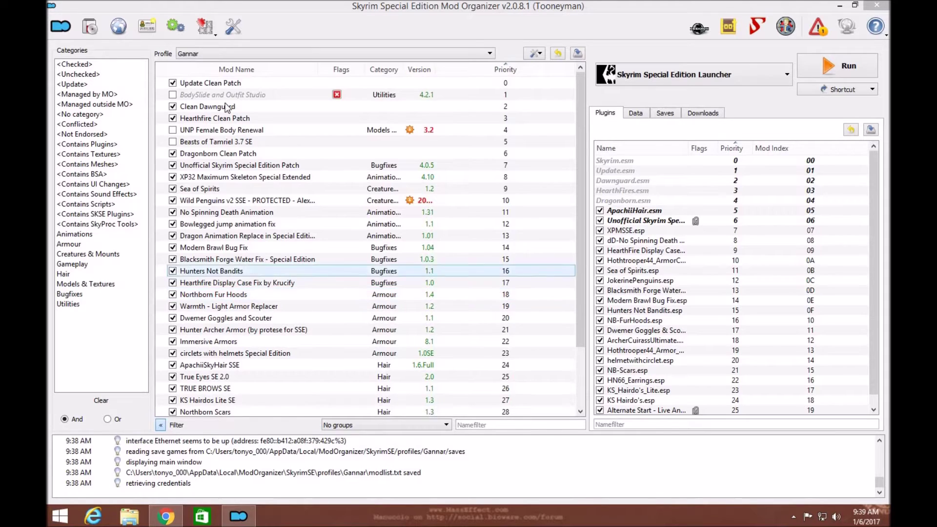
Filter the mod list to enabled mods and examine the mod priorities and plugin load order
{"action": "left_click", "coordinate": [110, 65]}
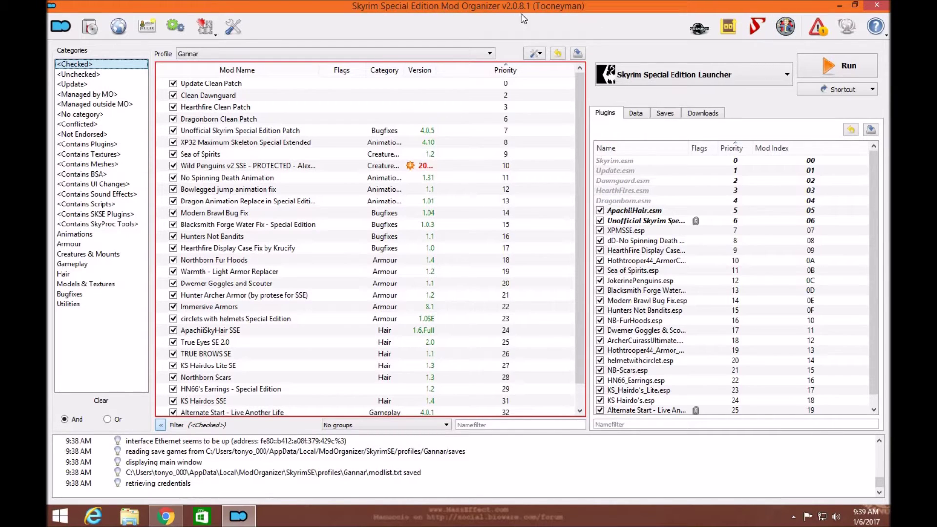
{"action": "left_click", "coordinate": [671, 200]}
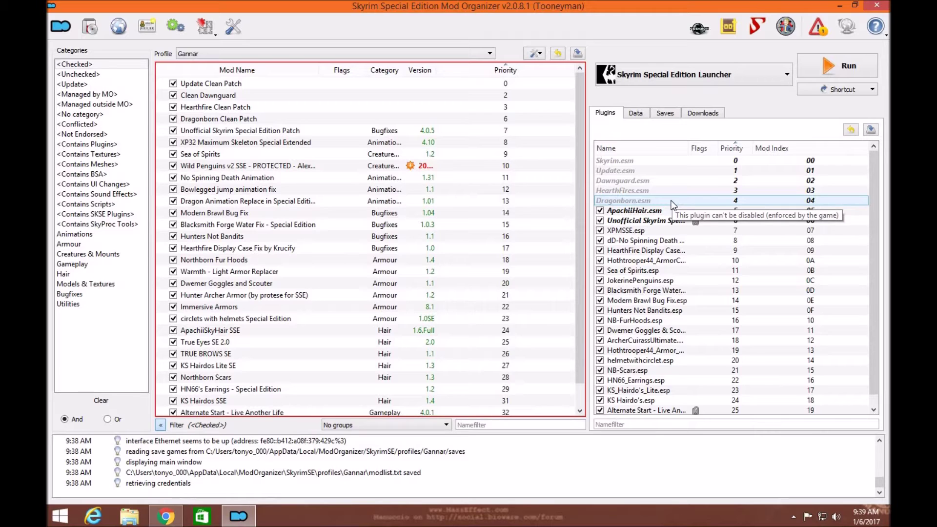
{"action": "left_click", "coordinate": [664, 213]}
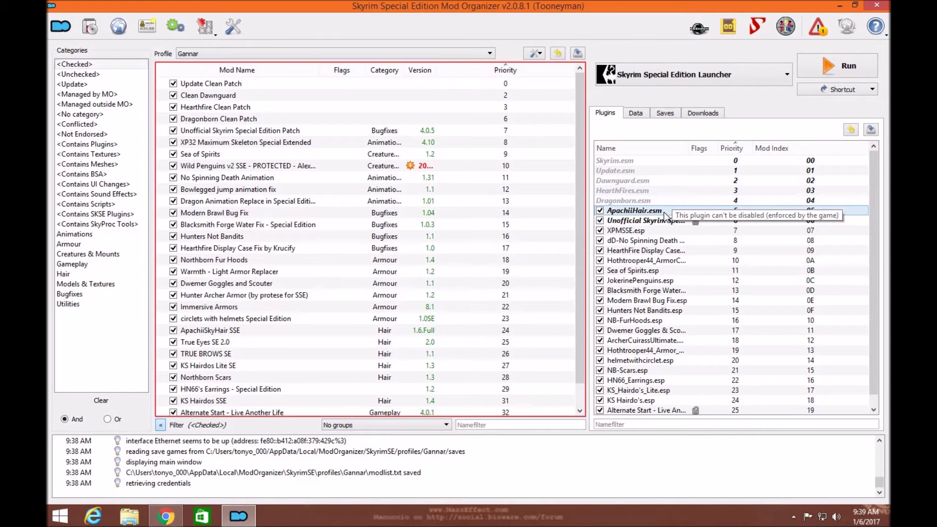
{"action": "mouse_move", "coordinate": [664, 212]}
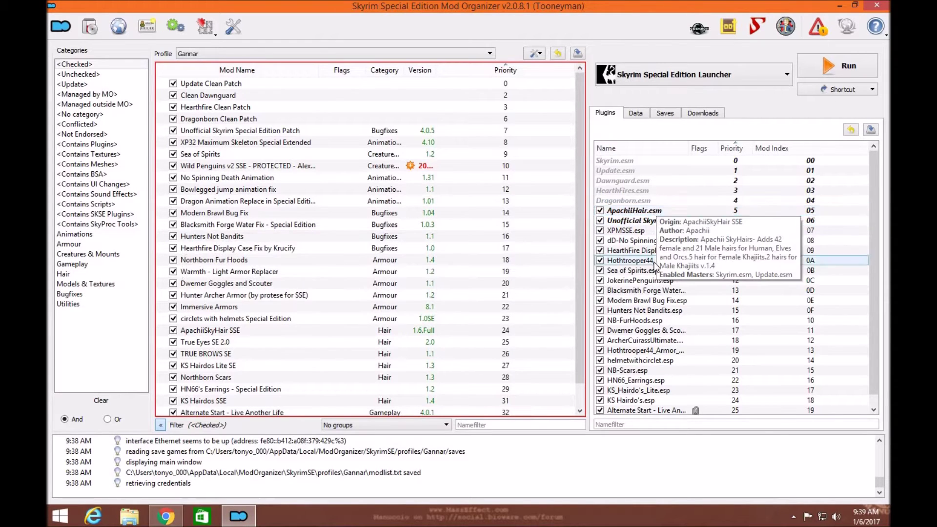
{"action": "scroll", "coordinate": [721, 310], "scroll_direction": "down", "scroll_amount": 1}
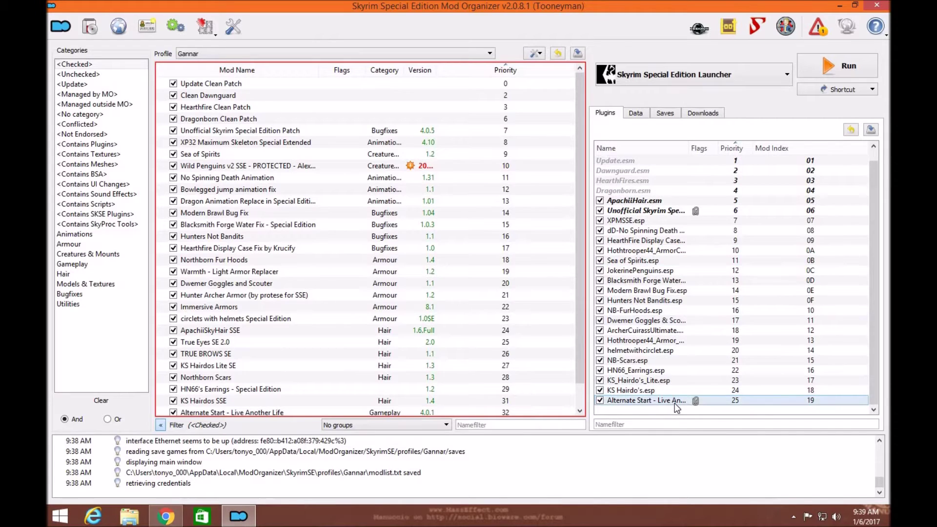
{"action": "mouse_move", "coordinate": [675, 403]}
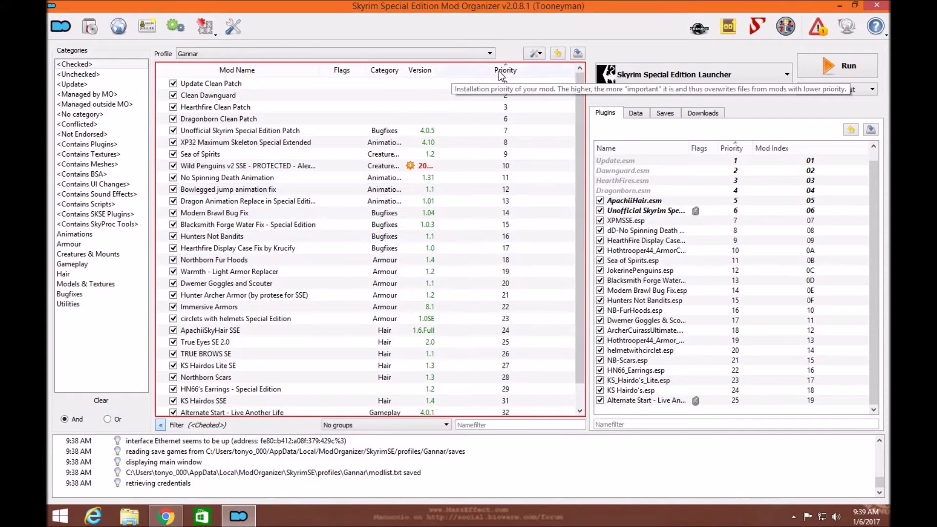
{"action": "scroll", "coordinate": [568, 221], "scroll_direction": "down", "scroll_amount": 1}
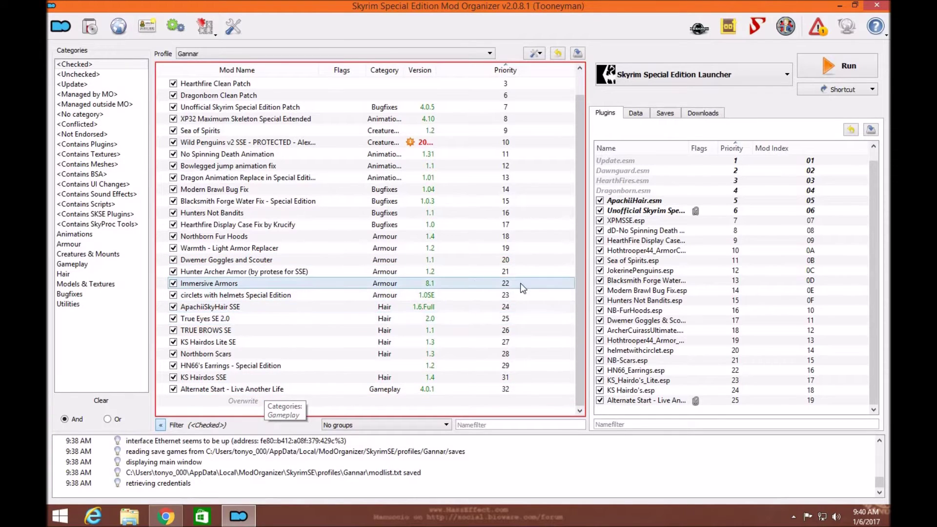
{"action": "scroll", "coordinate": [540, 283], "scroll_direction": "up", "scroll_amount": 1}
{"action": "scroll", "coordinate": [651, 232], "scroll_direction": "up", "scroll_amount": 1}
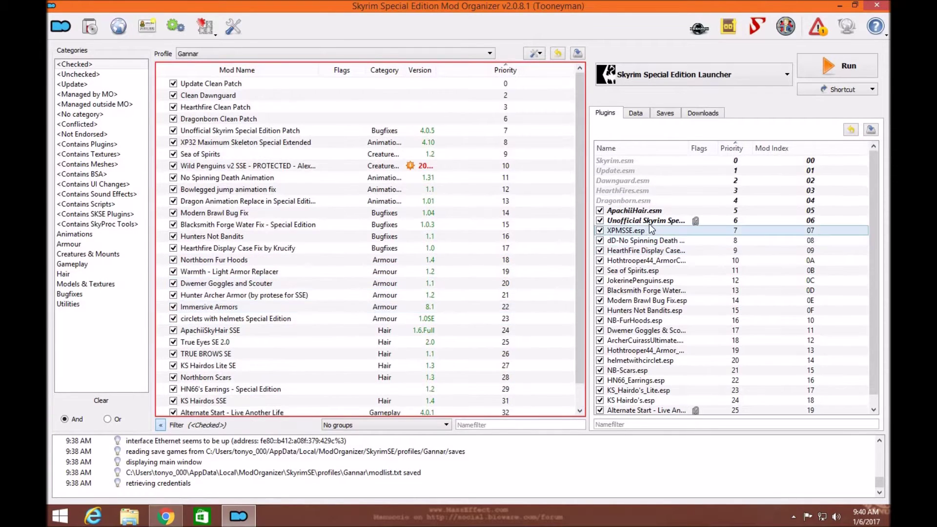
{"action": "scroll", "coordinate": [658, 225], "scroll_direction": "down", "scroll_amount": 1}
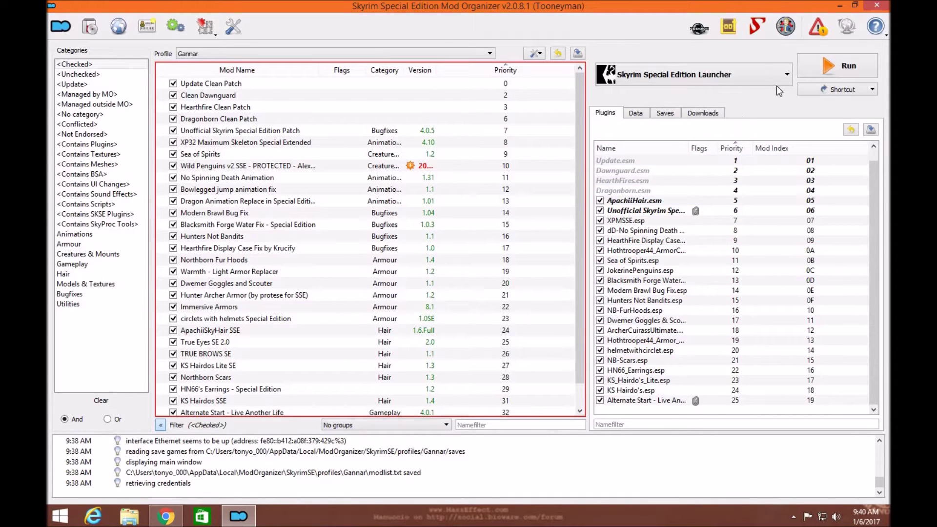
Launch SSEEdit and load it with every master and plugin in the list selected
{"action": "left_click", "coordinate": [788, 32]}
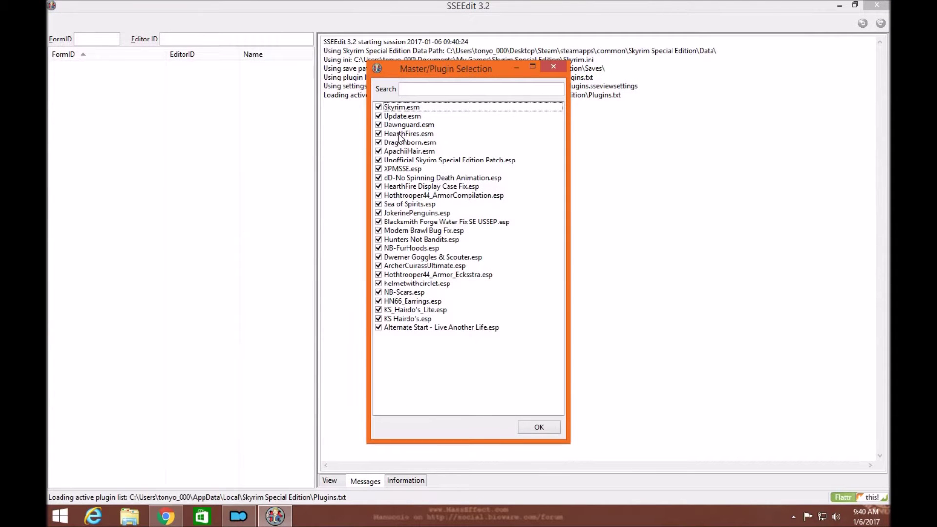
{"action": "right_click", "coordinate": [396, 195]}
{"action": "left_click", "coordinate": [420, 210]}
{"action": "right_click", "coordinate": [403, 196]}
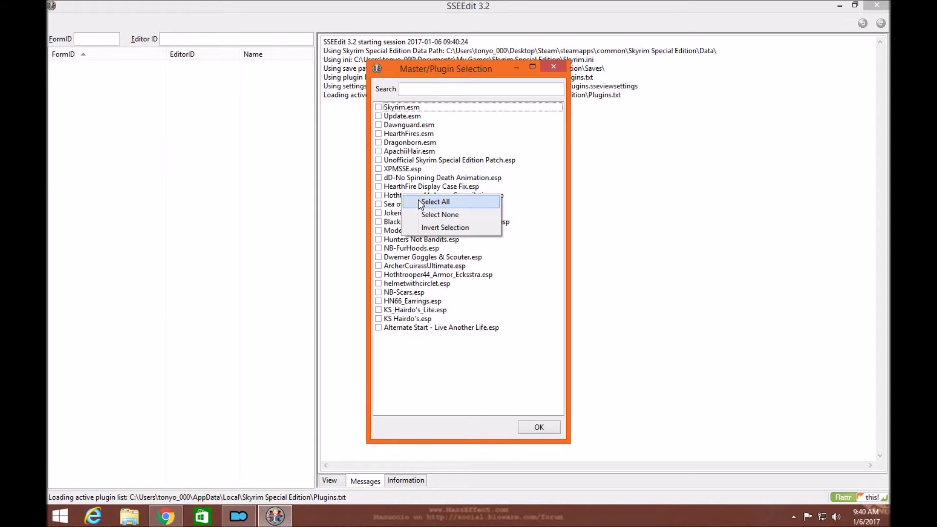
{"action": "left_click", "coordinate": [419, 201]}
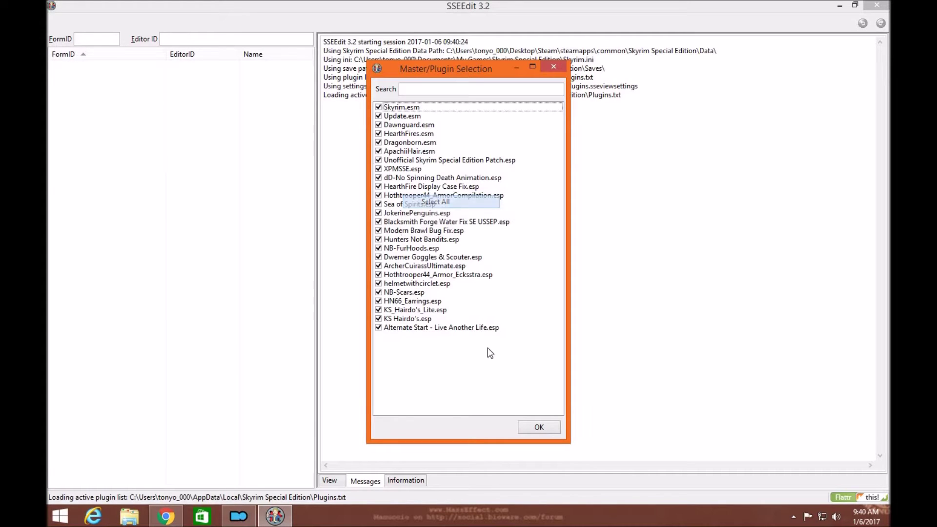
{"action": "left_click", "coordinate": [537, 428]}
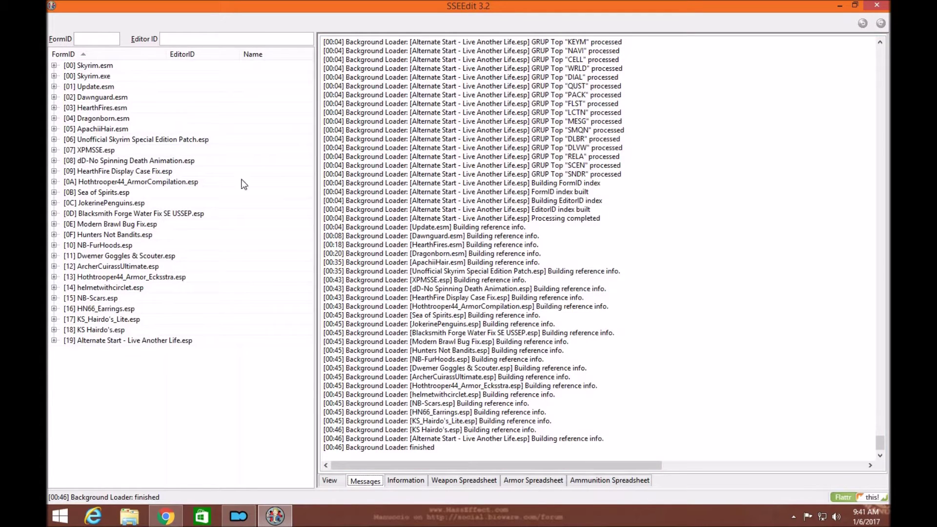
Create a merged patch from the loaded plugins with the file name SSEMerged, accepting the unsupported-feature risk
{"action": "right_click", "coordinate": [269, 225]}
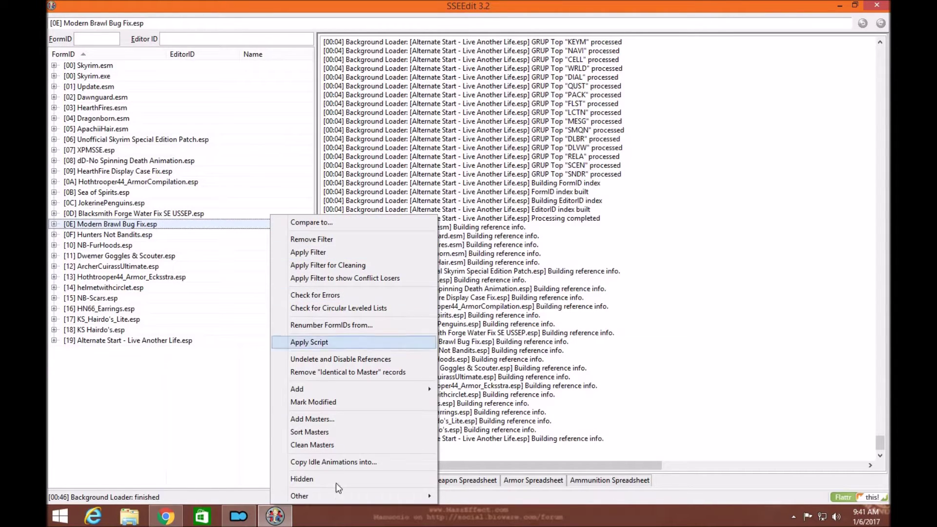
{"action": "mouse_move", "coordinate": [372, 497]}
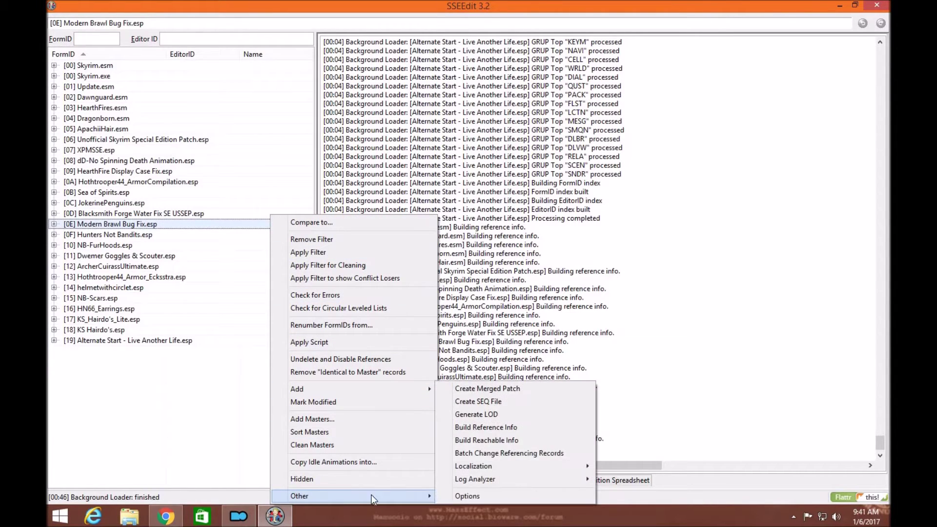
{"action": "left_click", "coordinate": [485, 389]}
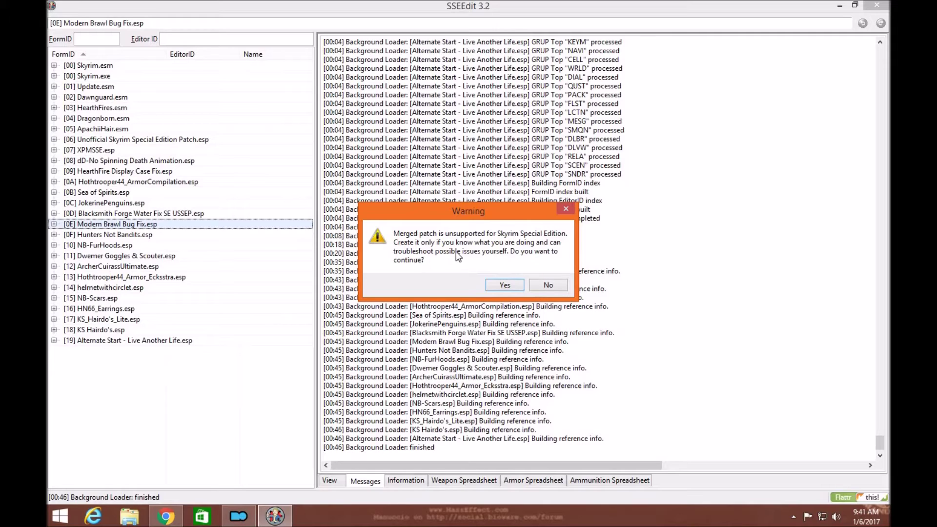
{"action": "left_click", "coordinate": [505, 286]}
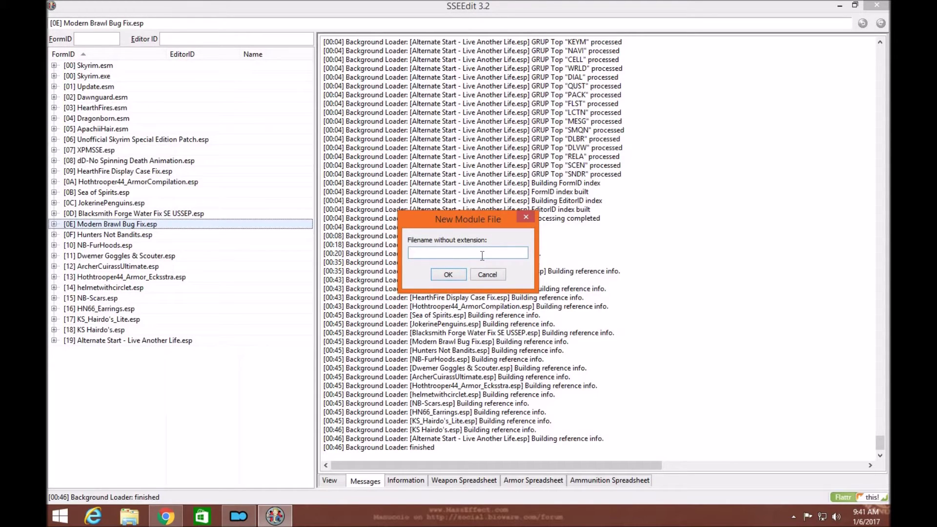
{"action": "type", "text": "SSEMerged"}
{"action": "left_click", "coordinate": [447, 276]}
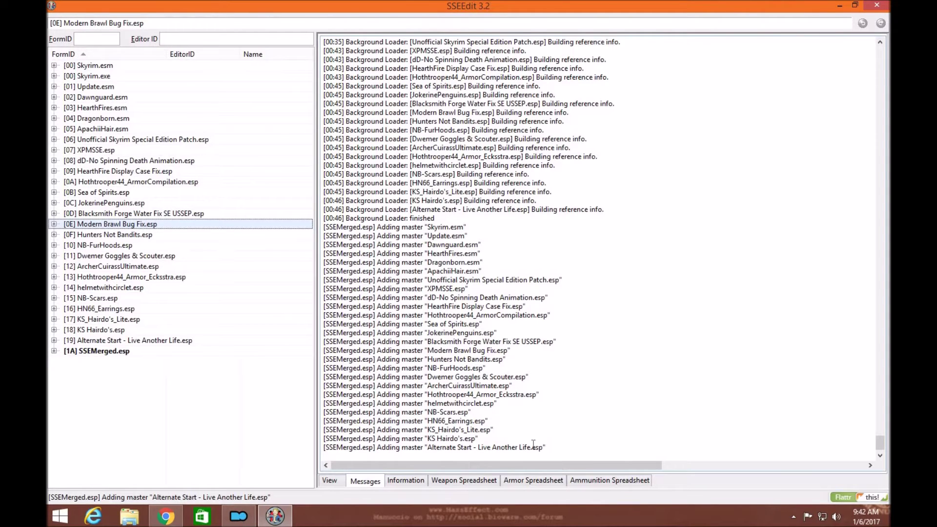
Expand SSEMerged.esp and examine the master files in its file header
{"action": "left_click", "coordinate": [54, 350]}
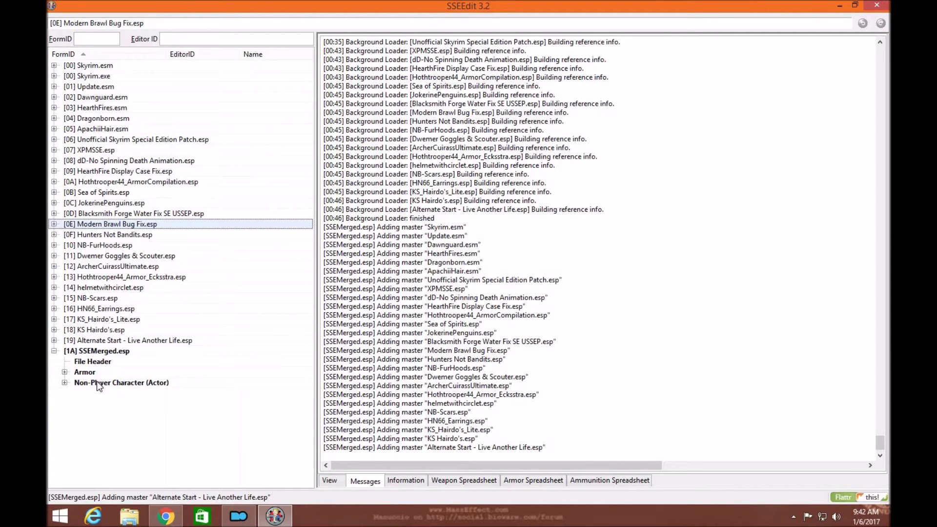
{"action": "right_click", "coordinate": [98, 374]}
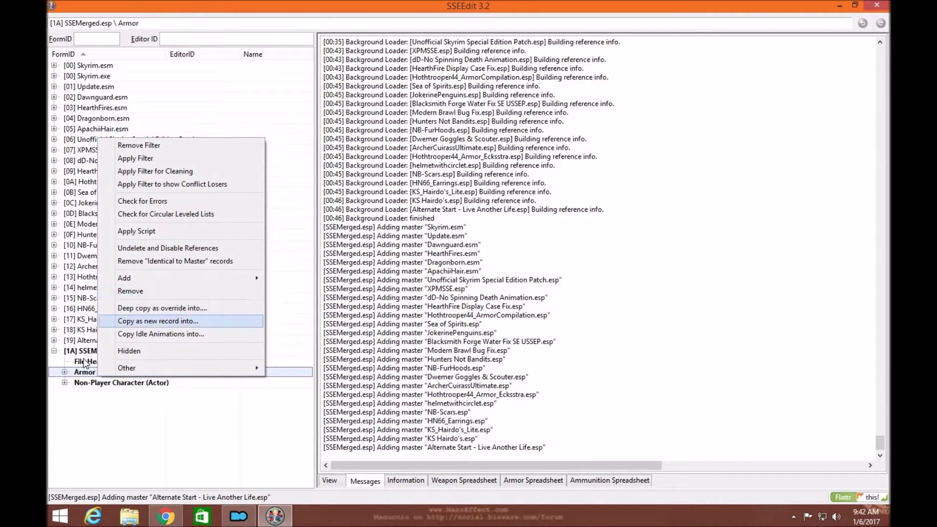
{"action": "left_click", "coordinate": [87, 362]}
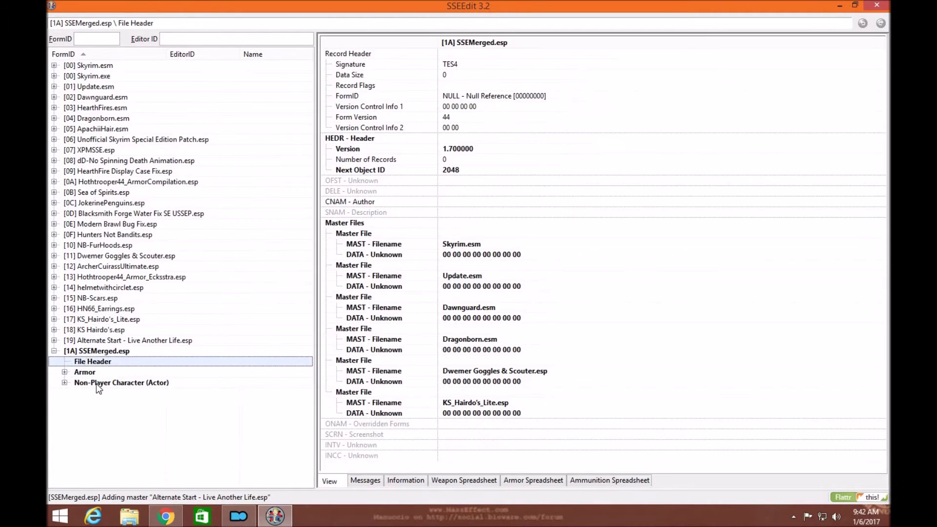
Clean the masters of SSEMerged.esp and exit SSEEdit, saving the plugin with backups enabled
{"action": "left_click", "coordinate": [105, 351]}
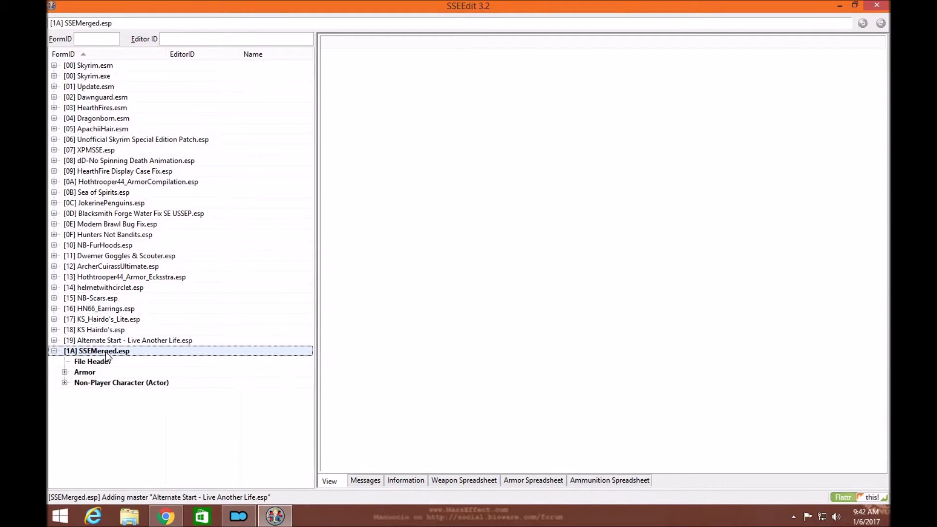
{"action": "right_click", "coordinate": [105, 353]}
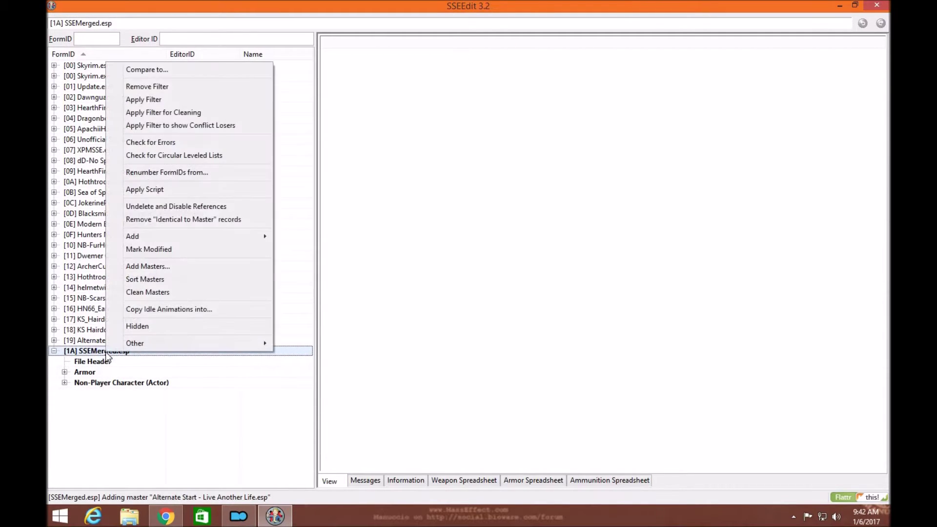
{"action": "left_click", "coordinate": [154, 293]}
{"action": "left_click", "coordinate": [221, 361]}
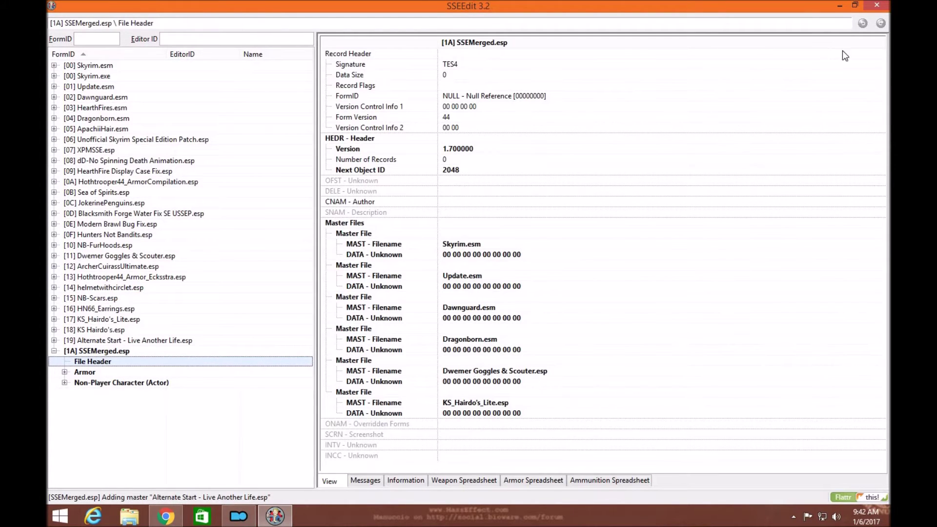
{"action": "left_click", "coordinate": [877, 6]}
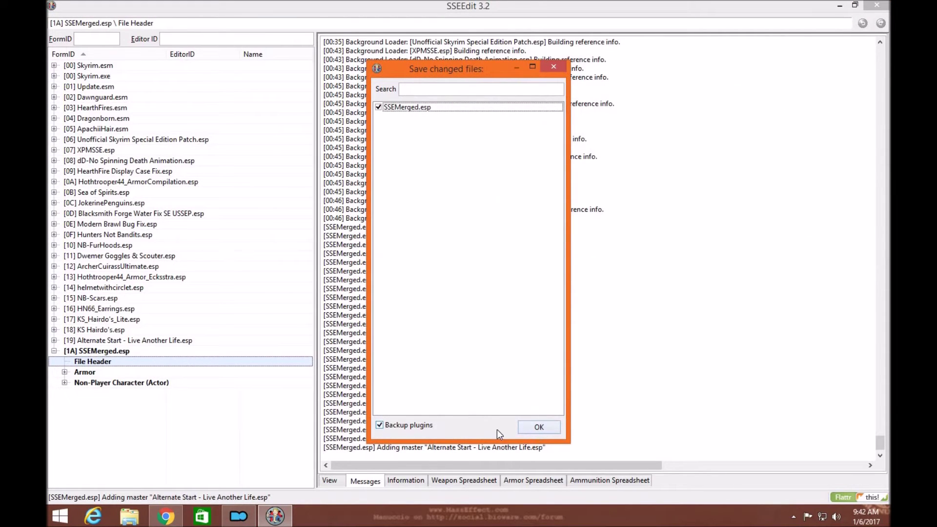
{"action": "left_click", "coordinate": [533, 426]}
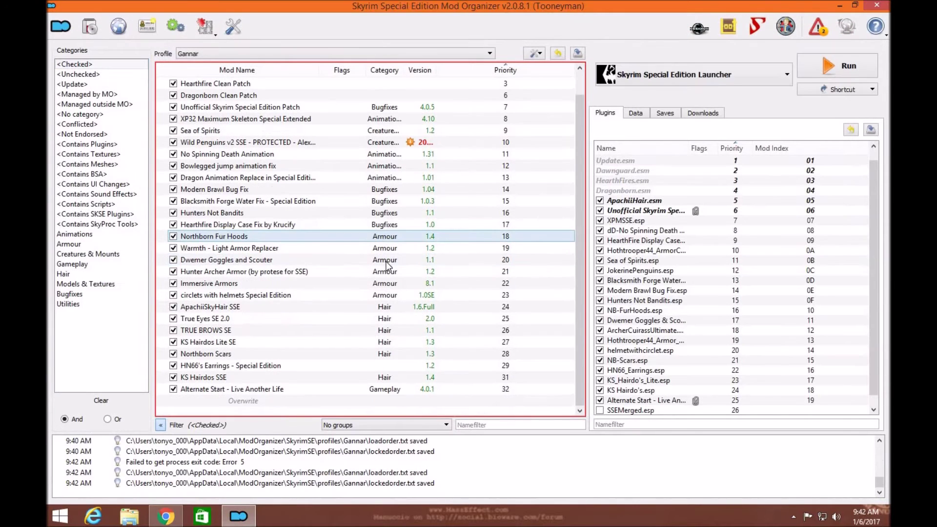
Inspect the files held in Mod Organizer's Overwrite entry
{"action": "left_click", "coordinate": [279, 402]}
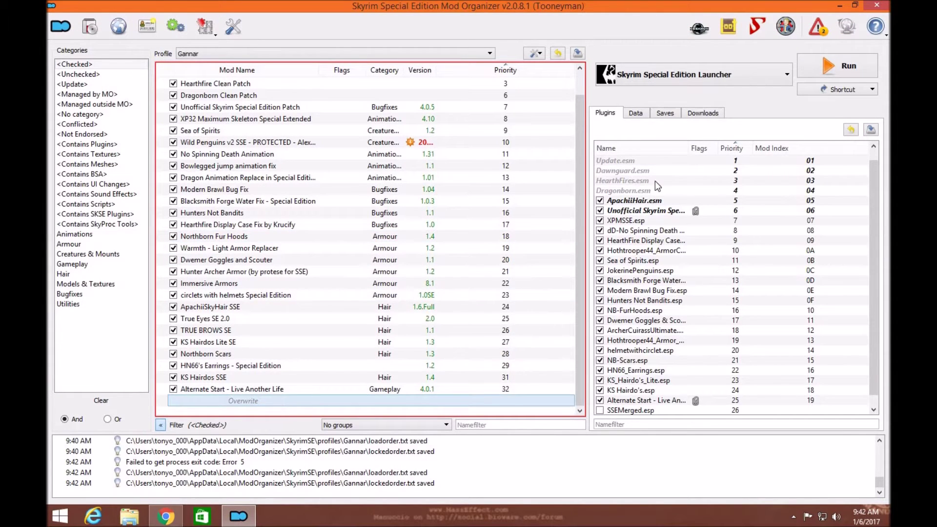
{"action": "double_click", "coordinate": [322, 401]}
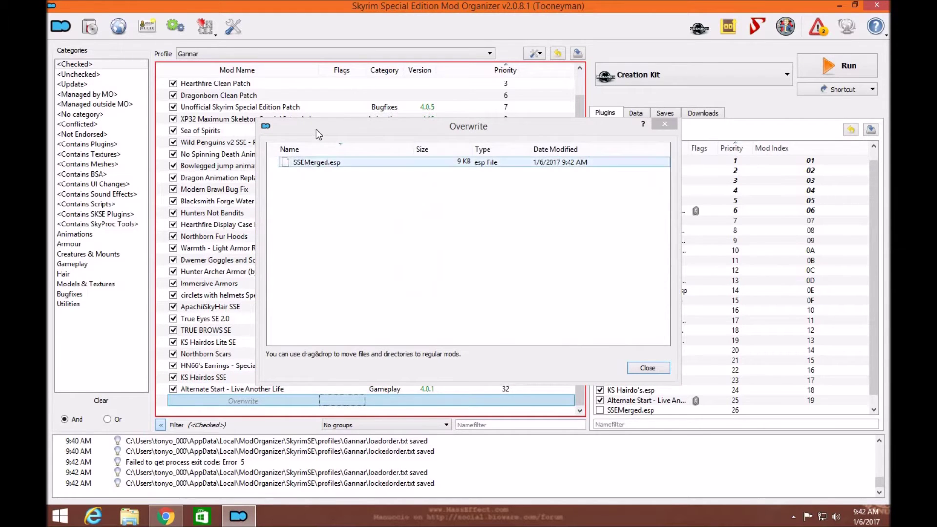
{"action": "left_click", "coordinate": [316, 129]}
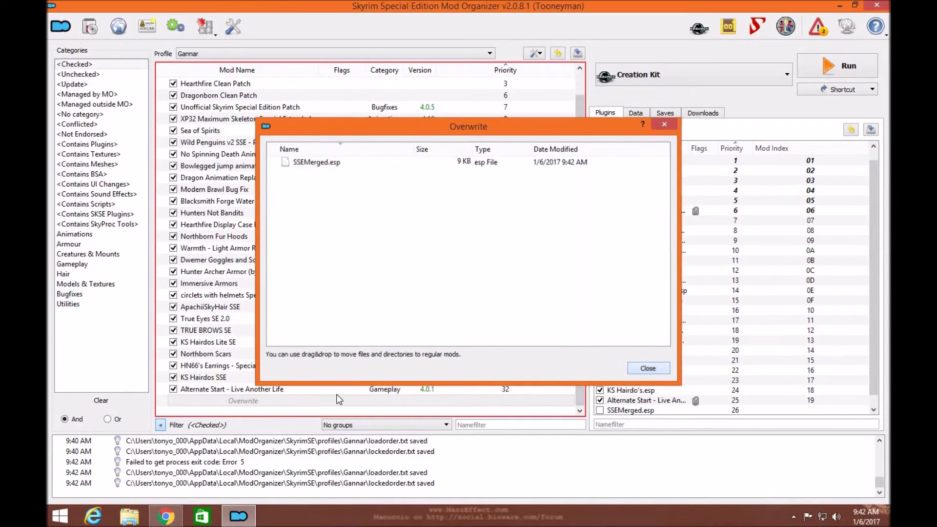
Move the Overwrite files into a new regular mod named SSEMerged Patch
{"action": "left_click", "coordinate": [293, 401]}
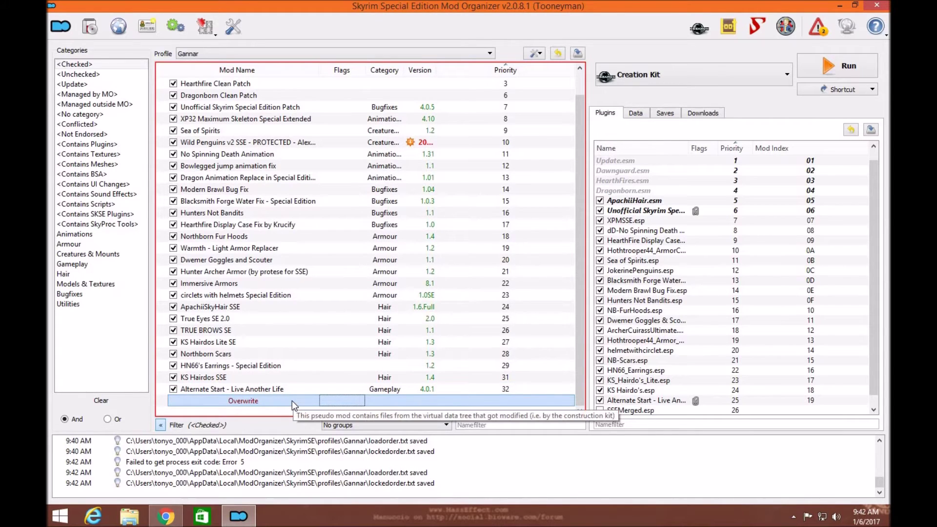
{"action": "right_click", "coordinate": [292, 400]}
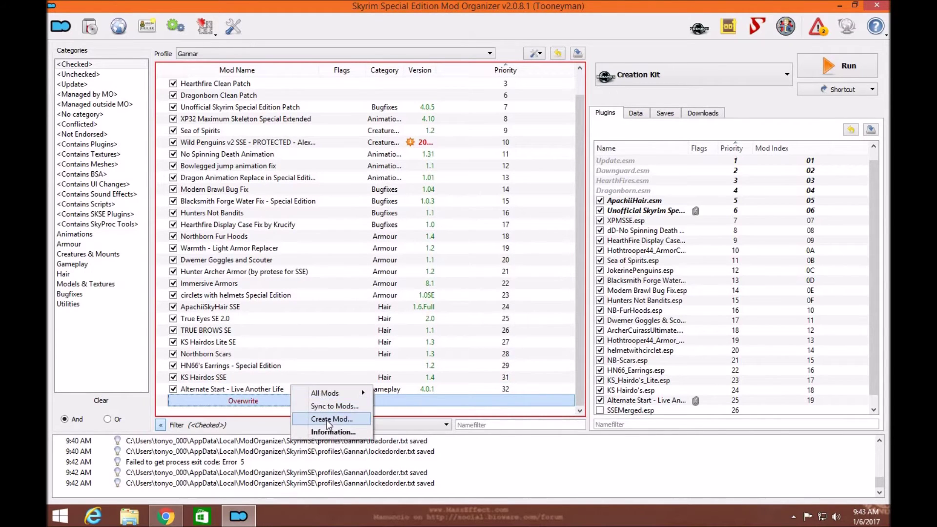
{"action": "left_click", "coordinate": [327, 420]}
{"action": "type", "text": "SSEMerged"}
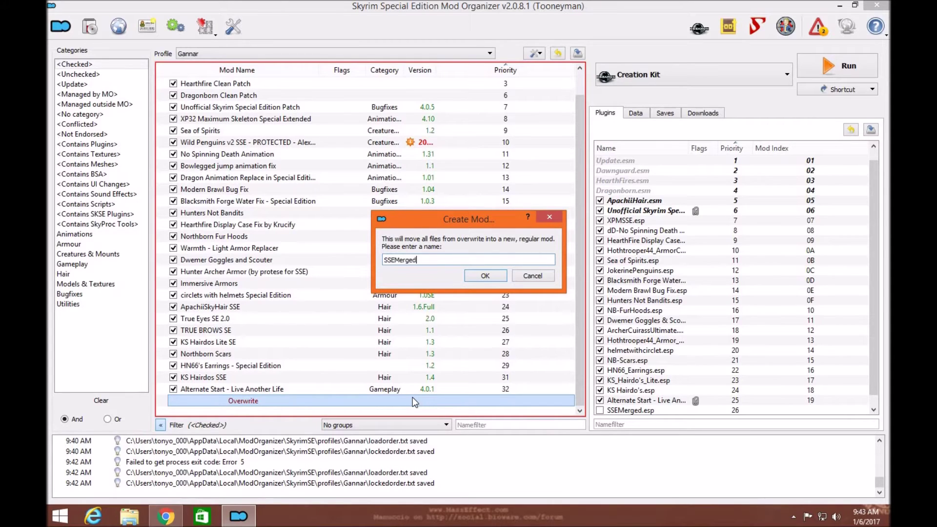
{"action": "type", "text": "Patch"}
{"action": "left_click", "coordinate": [485, 276]}
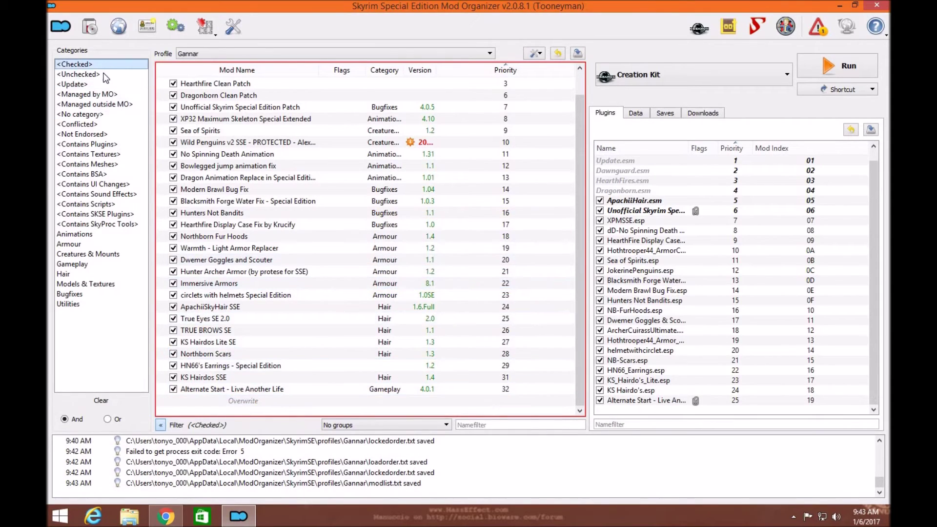
Filter the mod list to unchecked mods and enable SSEMerged Patch
{"action": "left_click", "coordinate": [93, 75]}
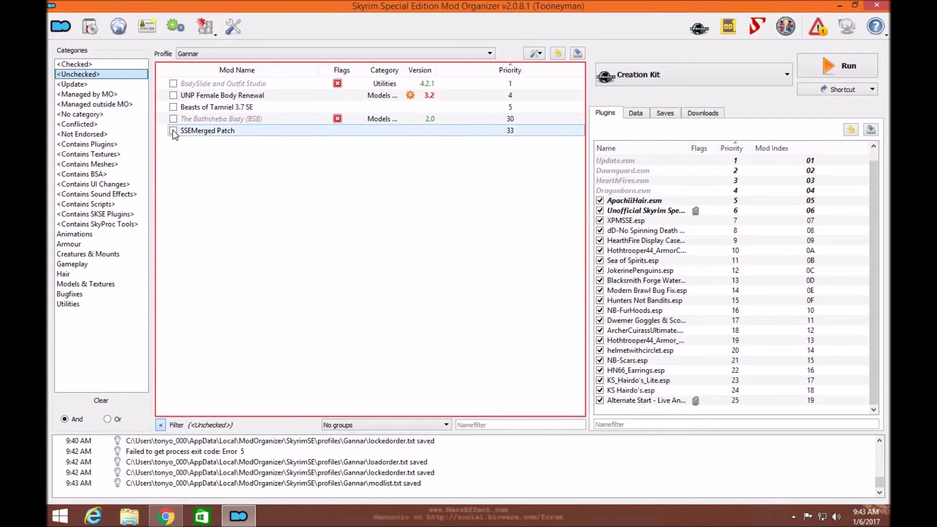
{"action": "left_click", "coordinate": [174, 131]}
{"action": "scroll", "coordinate": [654, 336], "scroll_direction": "down", "scroll_amount": 1}
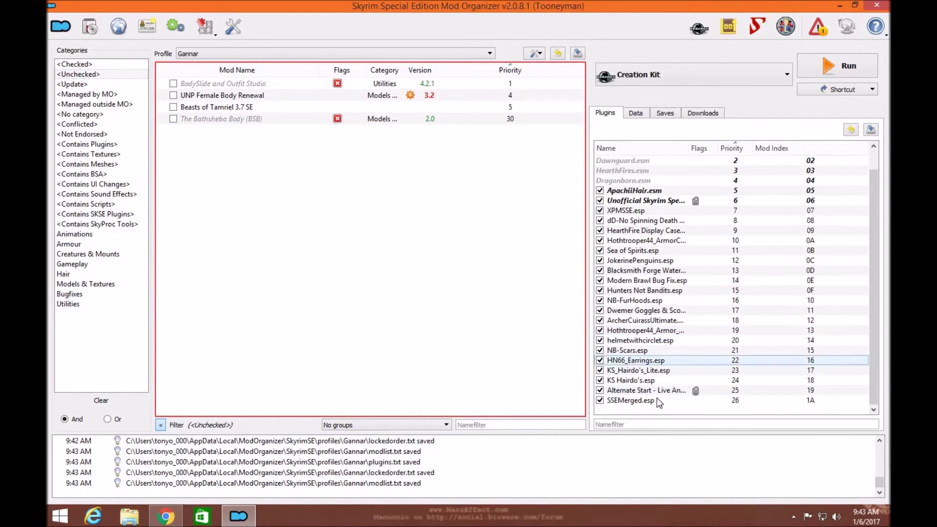
Filter the mod list to checked mods and check that SSEMerged Patch is among the enabled entries
{"action": "left_click", "coordinate": [99, 64]}
{"action": "scroll", "coordinate": [331, 244], "scroll_direction": "down", "scroll_amount": 1}
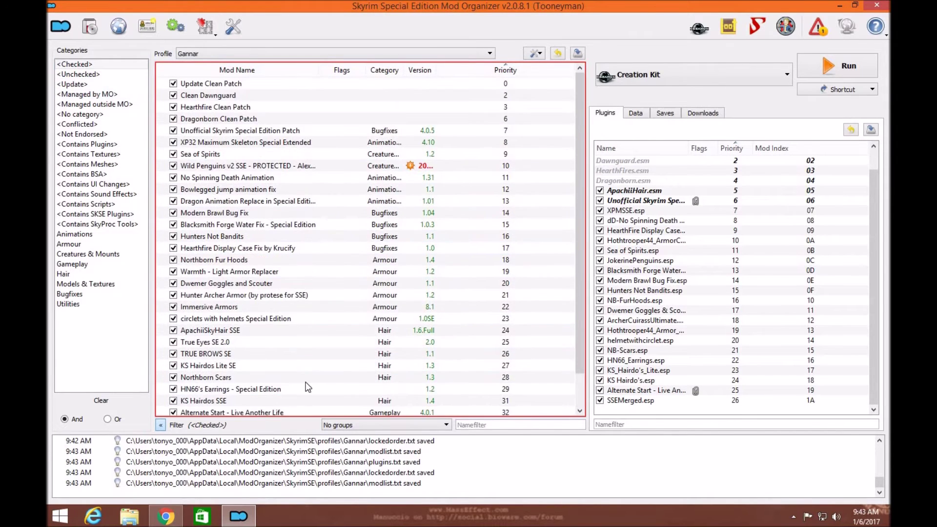
{"action": "scroll", "coordinate": [298, 404], "scroll_direction": "down", "scroll_amount": 1}
{"action": "left_click", "coordinate": [286, 390]}
{"action": "right_click", "coordinate": [286, 390]}
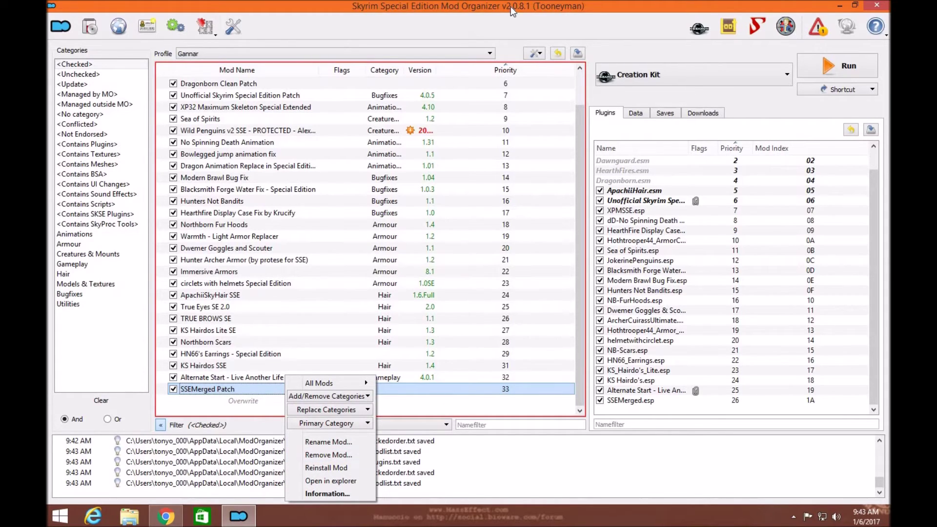
{"action": "left_click", "coordinate": [684, 13]}
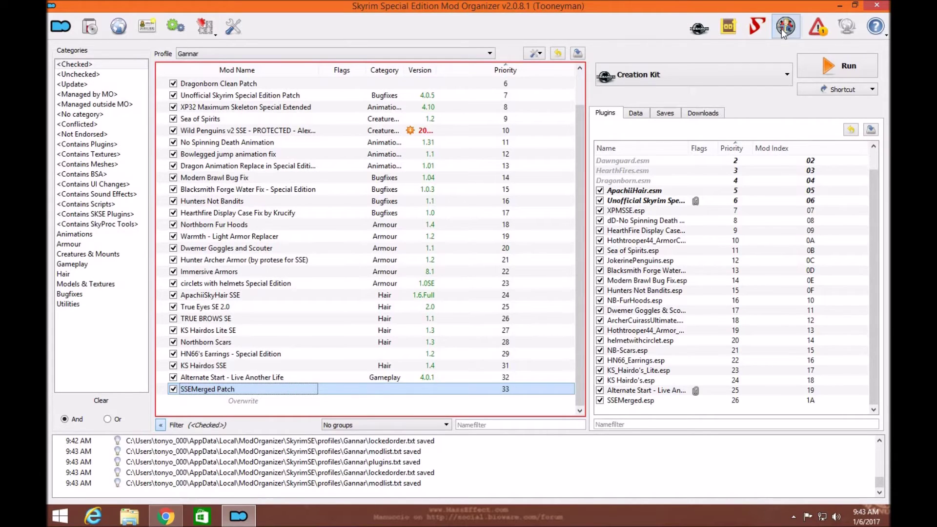
Close and relaunch Mod Organizer with its window maximized, agreeing to create the crash diagnostic file
{"action": "left_click", "coordinate": [878, 6]}
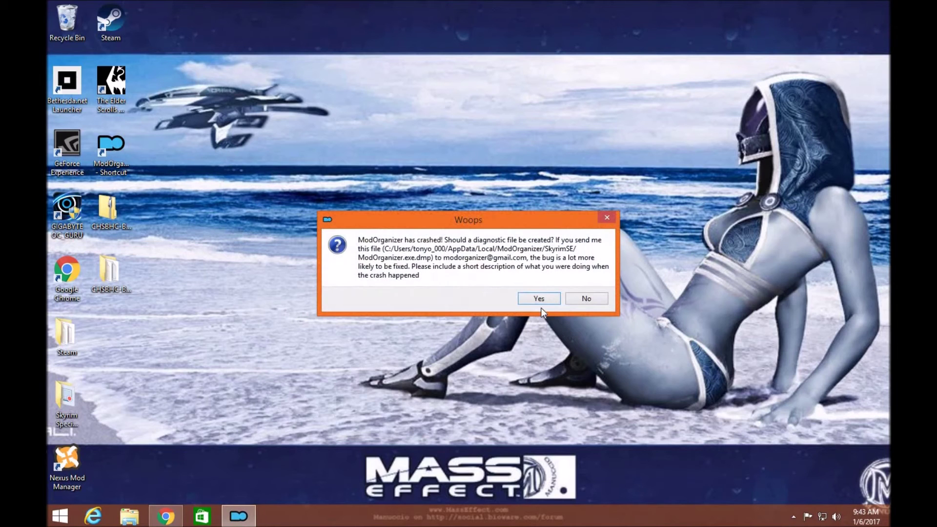
{"action": "left_click", "coordinate": [534, 301]}
{"action": "double_click", "coordinate": [113, 153]}
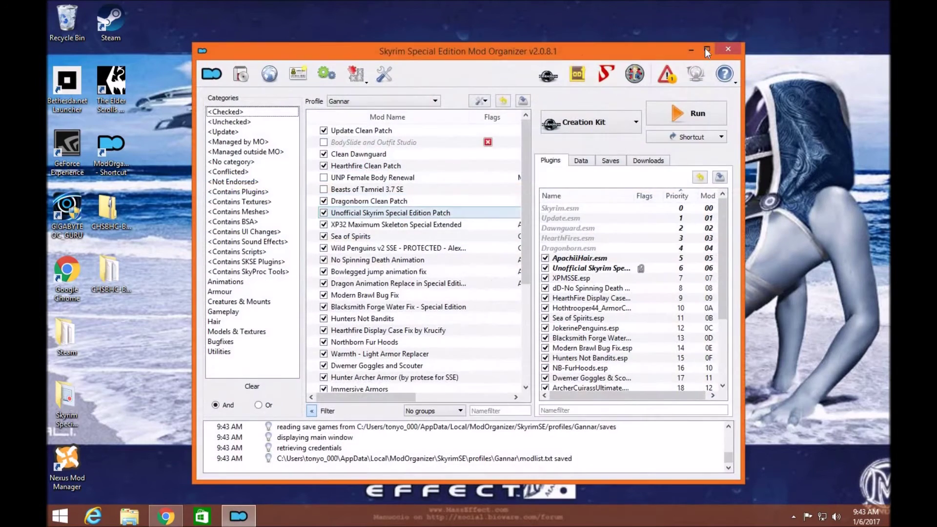
{"action": "left_click", "coordinate": [706, 50]}
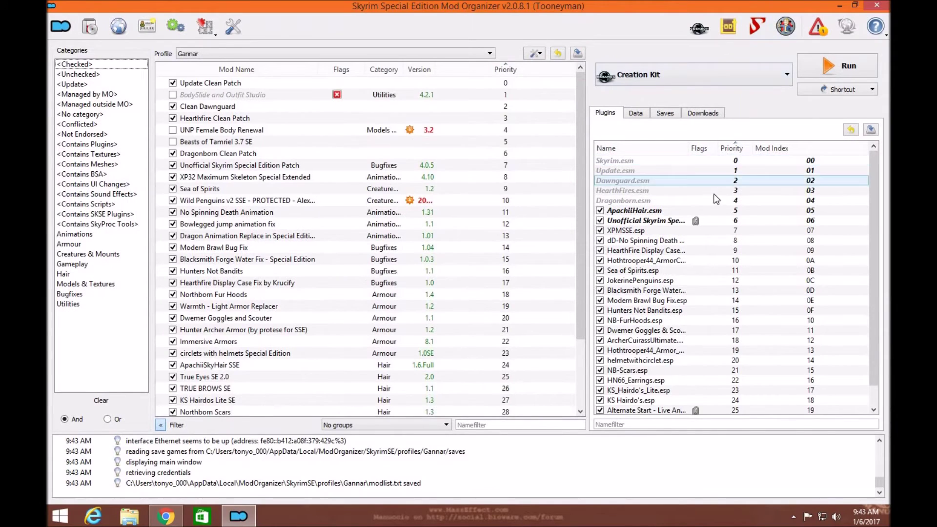
Launch Wrye Smash from Mod Organizer, activate Bashed Patch, 0.esp and start rebuilding it
{"action": "left_click", "coordinate": [762, 36]}
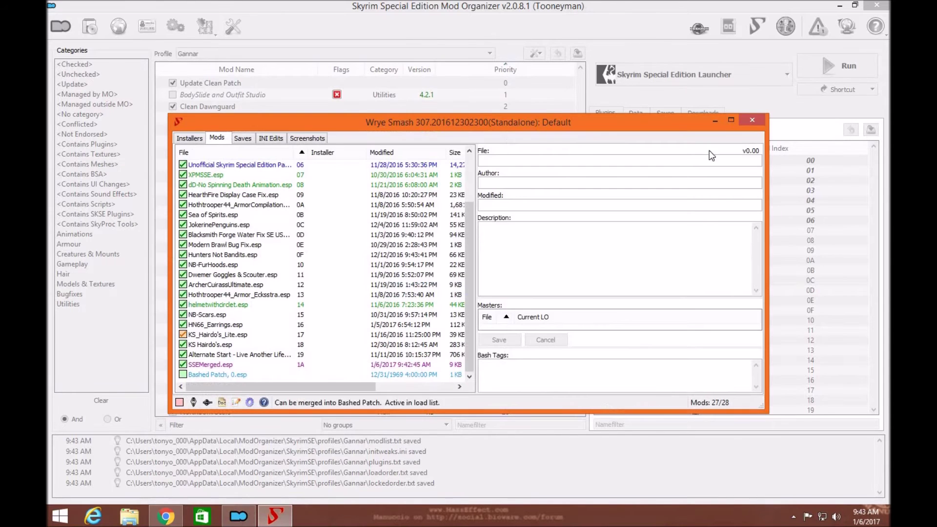
{"action": "left_click", "coordinate": [731, 120]}
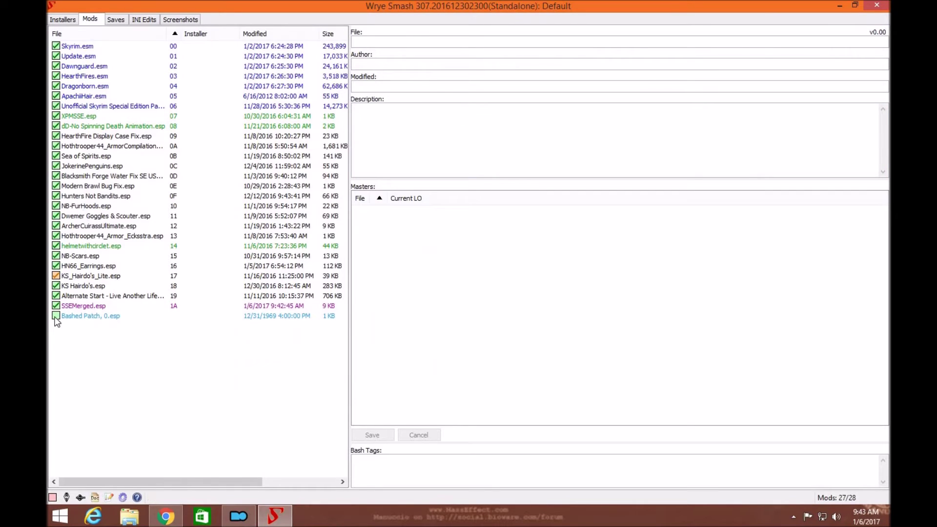
{"action": "left_click", "coordinate": [56, 316]}
{"action": "right_click", "coordinate": [65, 315]}
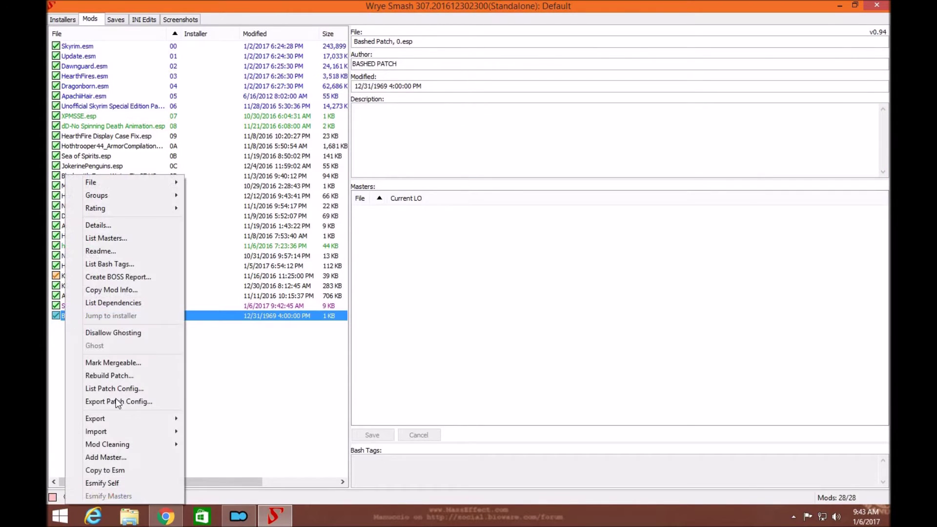
{"action": "left_click", "coordinate": [112, 376]}
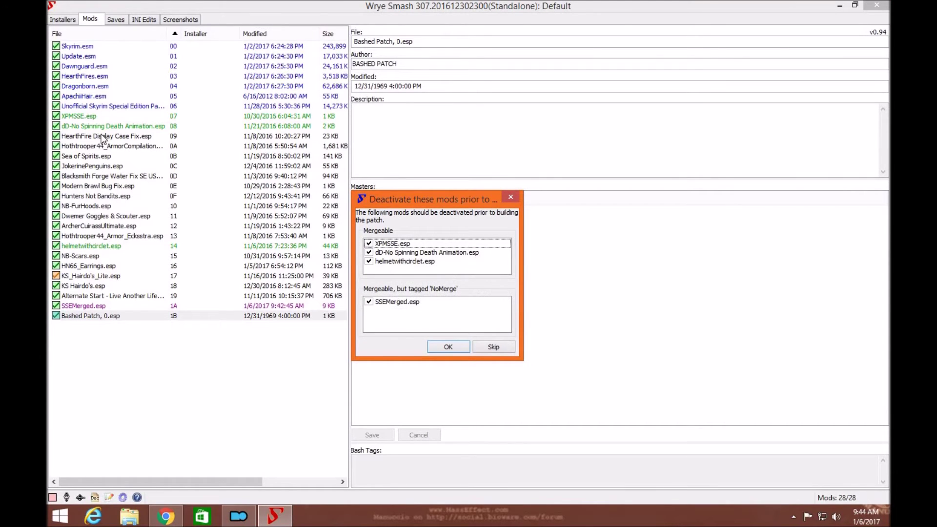
Exclude XPMSSE.esp, dD-No Spinning Death Animation.esp, helmetwithcirclet.esp and SSEMerged.esp from deactivation before the patch build
{"action": "left_click", "coordinate": [369, 243]}
{"action": "left_click", "coordinate": [369, 252]}
{"action": "left_click", "coordinate": [370, 261]}
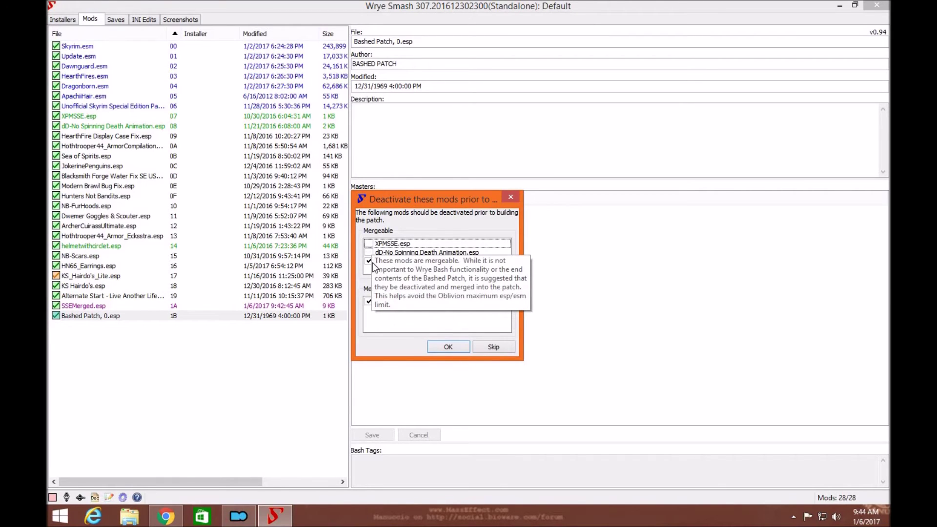
{"action": "left_click", "coordinate": [369, 302]}
{"action": "left_click", "coordinate": [453, 346]}
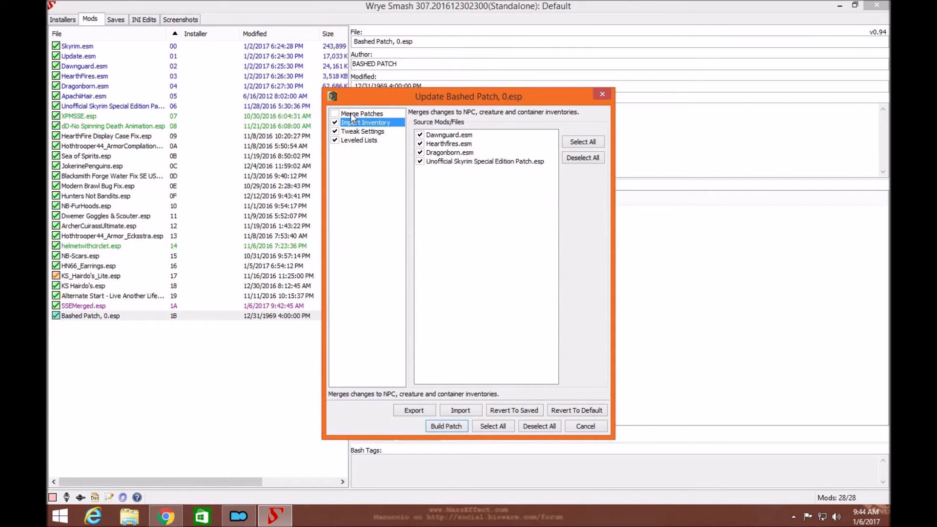
Review the Merge Patches, Import Inventory, Tweak Settings and Leveled Lists options for the bashed patch
{"action": "left_click", "coordinate": [361, 113]}
{"action": "left_click", "coordinate": [373, 123]}
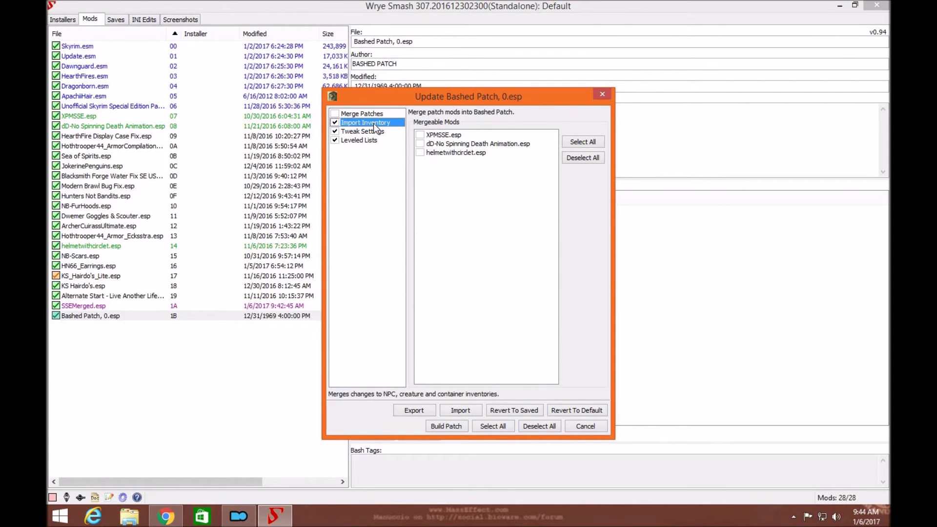
{"action": "left_click", "coordinate": [370, 139]}
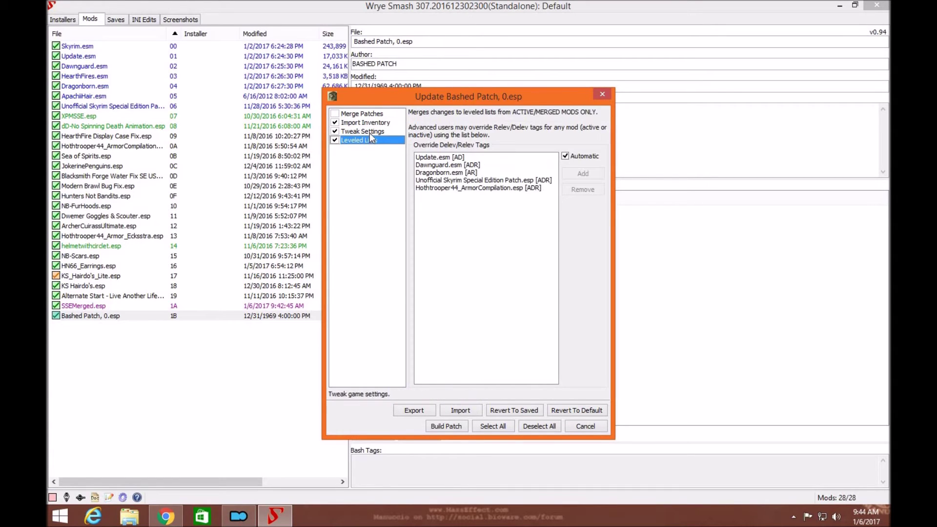
{"action": "left_click", "coordinate": [370, 132]}
{"action": "left_click", "coordinate": [370, 122]}
{"action": "left_click", "coordinate": [370, 141]}
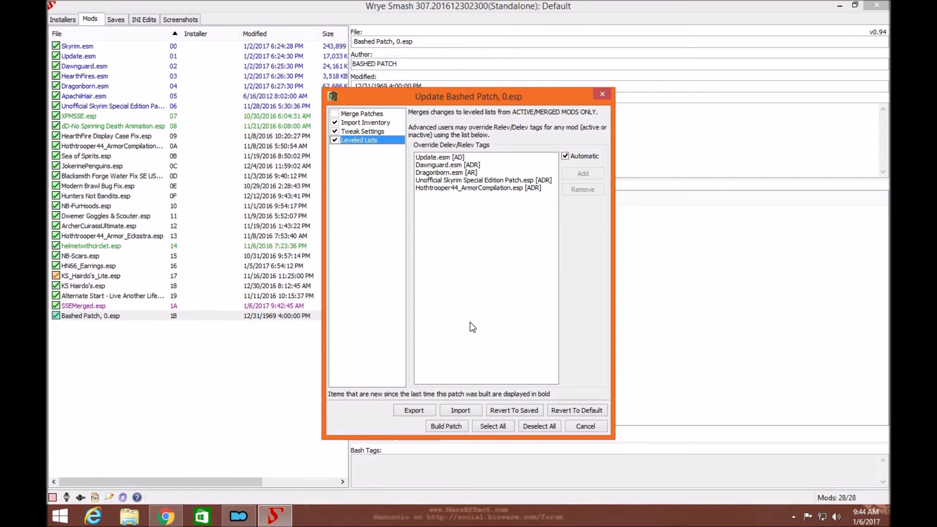
Build Bashed Patch, 0.esp with the current options and dismiss its build report
{"action": "left_click", "coordinate": [445, 426]}
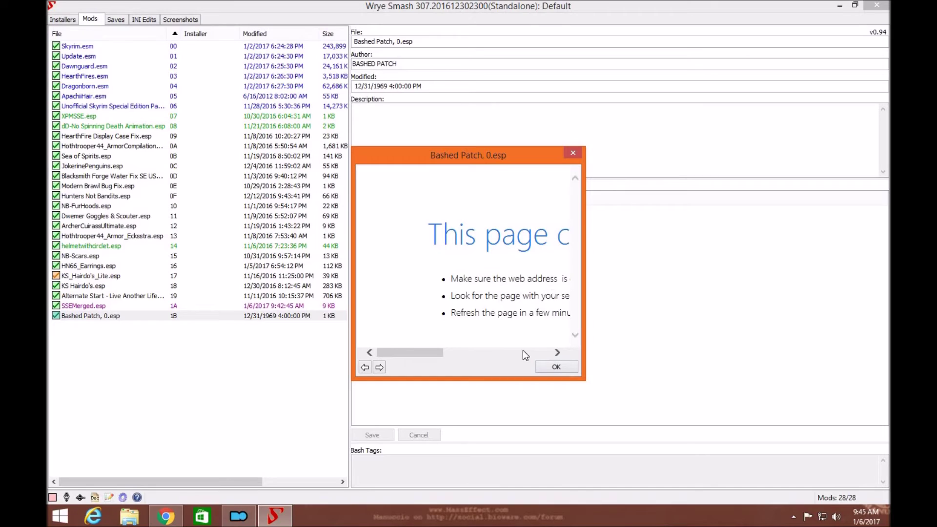
{"action": "left_click_drag", "start_coordinate": [434, 357], "coordinate": [457, 245]}
{"action": "left_click_drag", "start_coordinate": [410, 353], "coordinate": [517, 351]}
{"action": "left_click_drag", "start_coordinate": [444, 361], "coordinate": [407, 349]}
{"action": "left_click", "coordinate": [557, 367]}
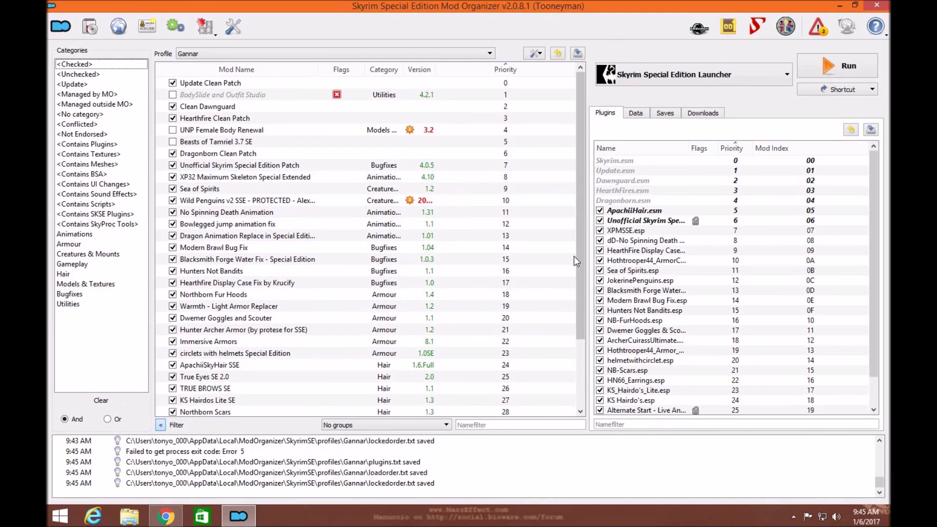
Inspect the files that the patch build placed in Mod Organizer's Overwrite entry
{"action": "scroll", "coordinate": [574, 256], "scroll_direction": "down", "scroll_amount": 3}
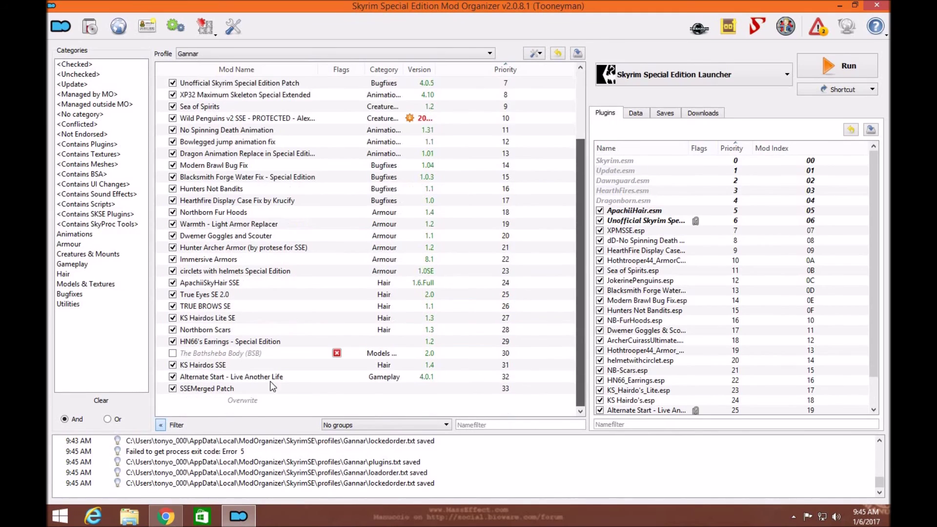
{"action": "right_click", "coordinate": [230, 399]}
{"action": "left_click", "coordinate": [218, 405]}
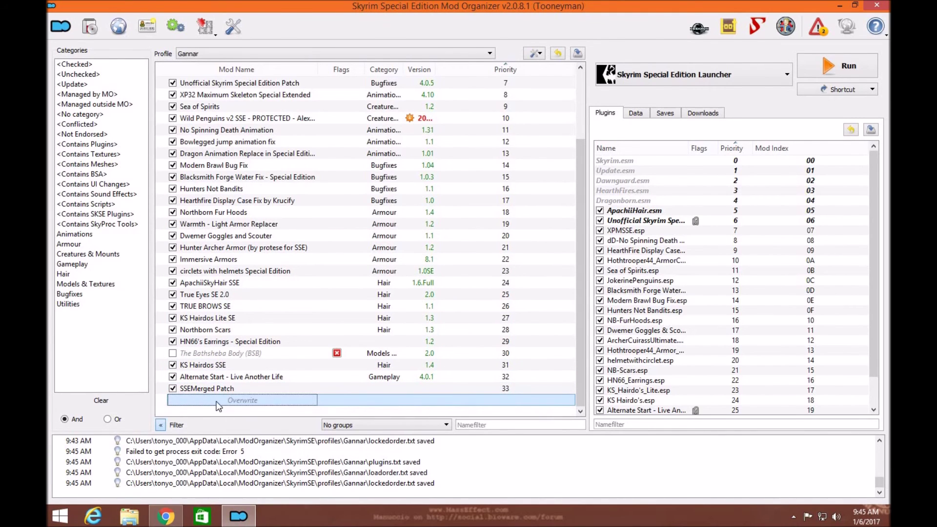
{"action": "double_click", "coordinate": [218, 405]}
{"action": "left_click", "coordinate": [308, 174]}
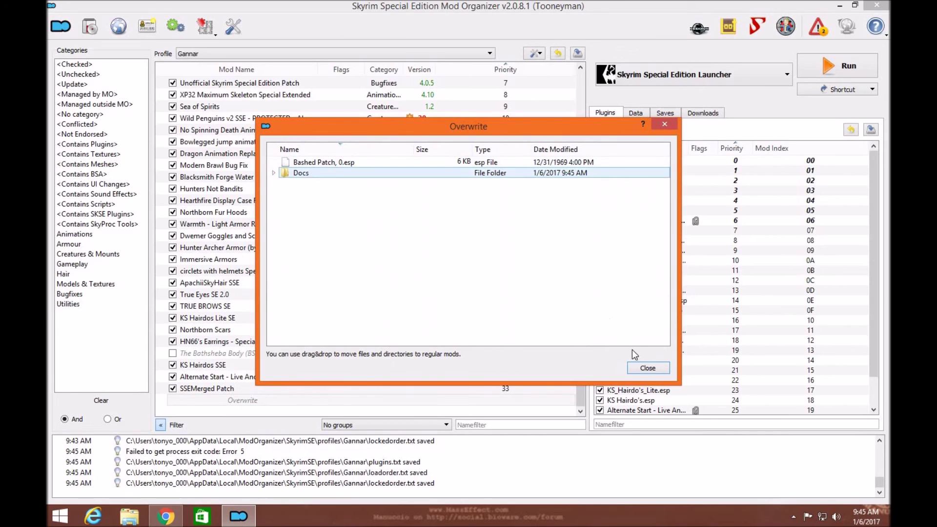
{"action": "left_click", "coordinate": [645, 367]}
Move the Overwrite files into a new regular mod named Bashed Patch
{"action": "left_click", "coordinate": [247, 400]}
{"action": "right_click", "coordinate": [247, 399]}
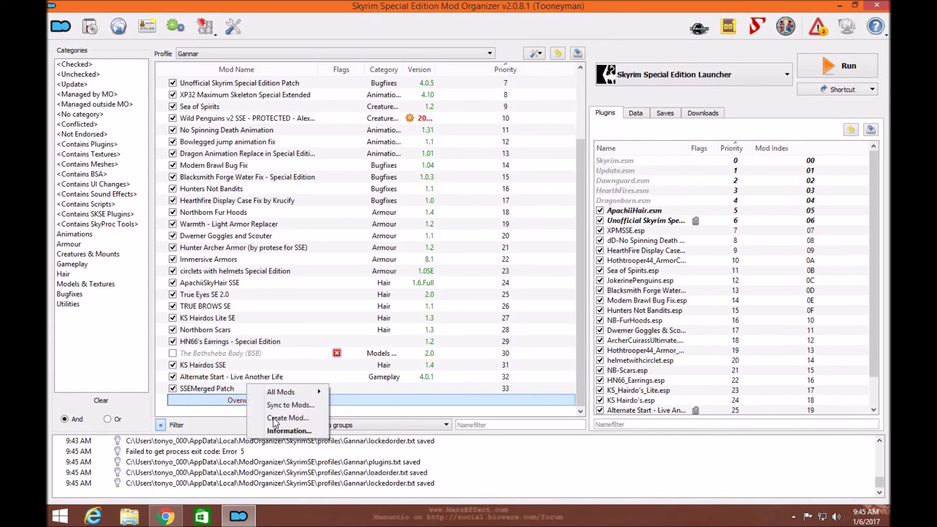
{"action": "left_click", "coordinate": [283, 418]}
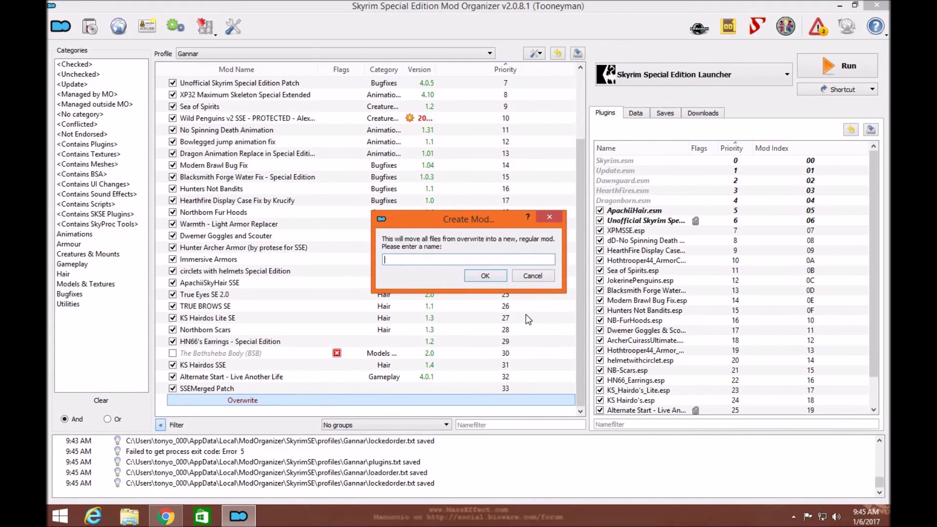
{"action": "type", "text": "Bashed Patch"}
{"action": "left_click", "coordinate": [485, 276]}
Filter the mod list to unchecked mods and enable Bashed Patch
{"action": "scroll", "coordinate": [661, 407], "scroll_direction": "down", "scroll_amount": 2}
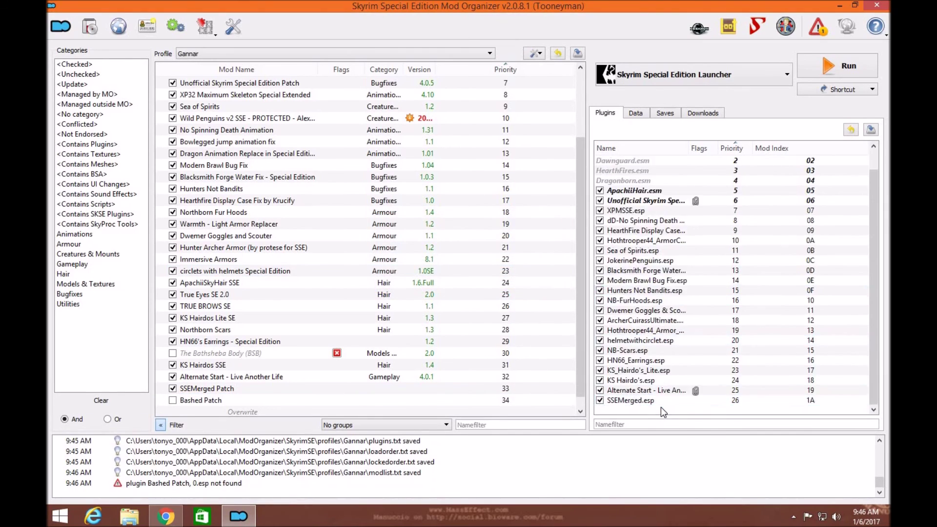
{"action": "left_click", "coordinate": [80, 74]}
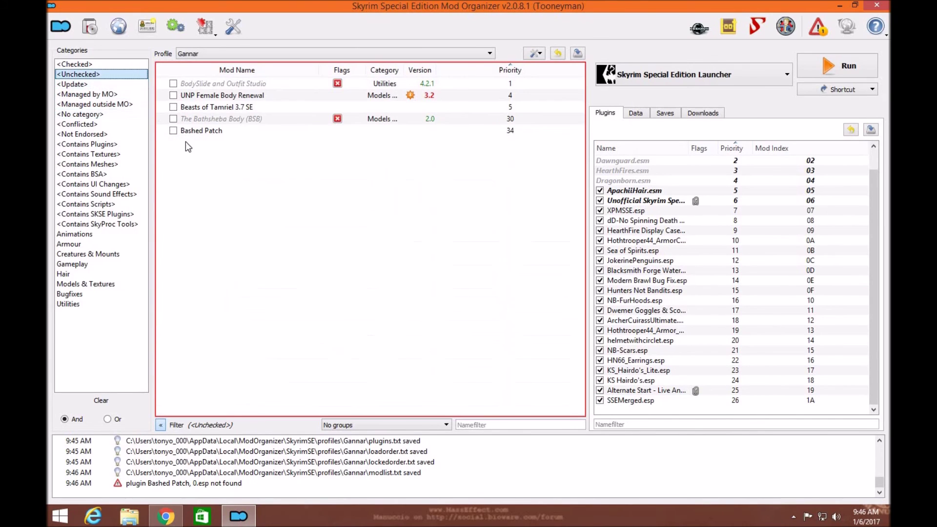
{"action": "left_click", "coordinate": [173, 130]}
Filter to checked mods and check where SSEMerged.esp and Bashed Patch, 0.esp sit in the plugin load order
{"action": "left_click", "coordinate": [74, 64]}
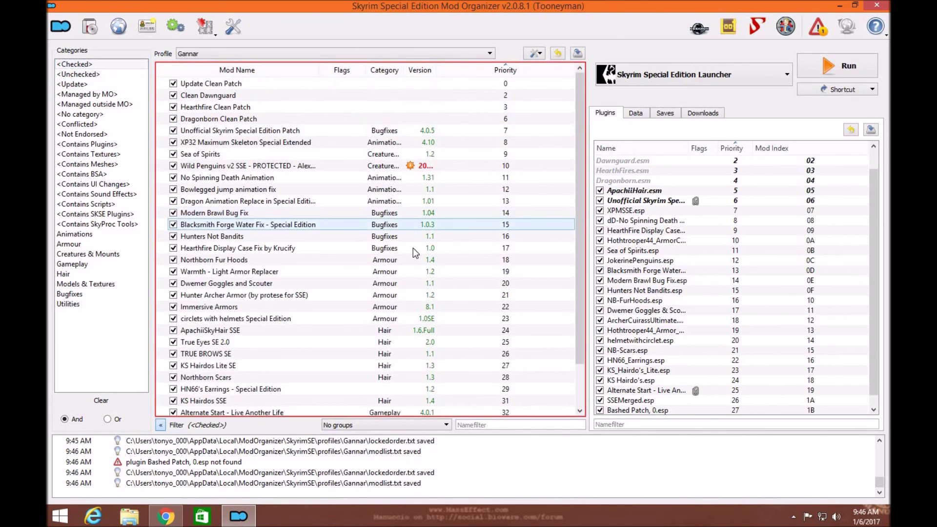
{"action": "scroll", "coordinate": [413, 248], "scroll_direction": "down", "scroll_amount": 2}
{"action": "scroll", "coordinate": [647, 401], "scroll_direction": "down", "scroll_amount": 1}
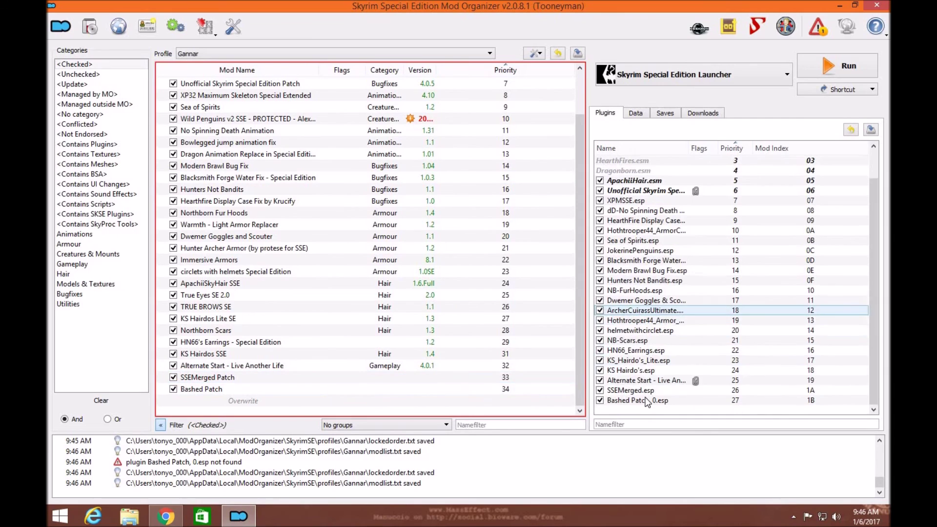
{"action": "left_click", "coordinate": [646, 401]}
{"action": "left_click", "coordinate": [647, 390]}
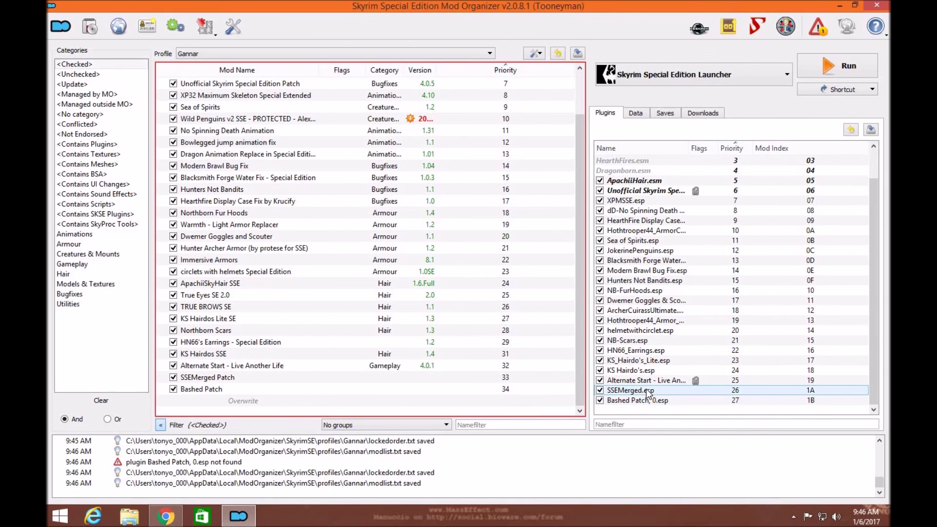
{"action": "left_click_drag", "start_coordinate": [648, 393], "coordinate": [575, 20]}
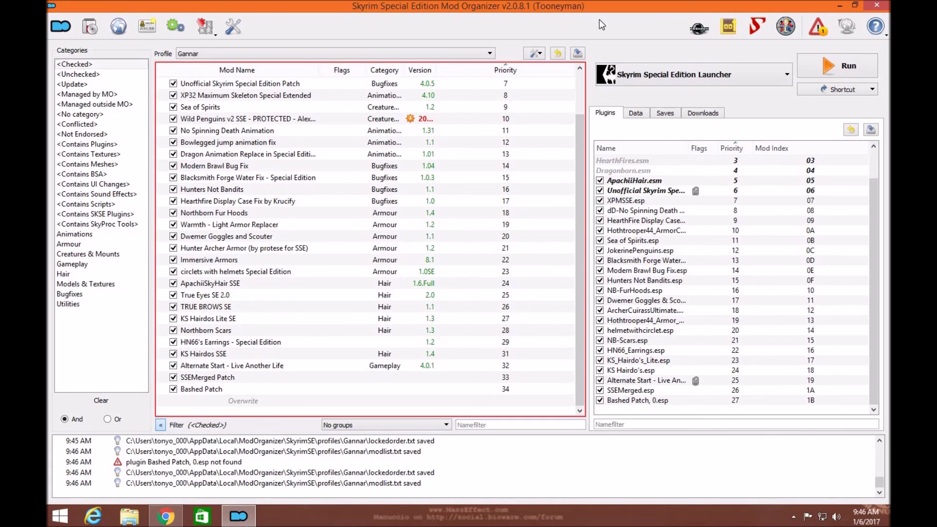